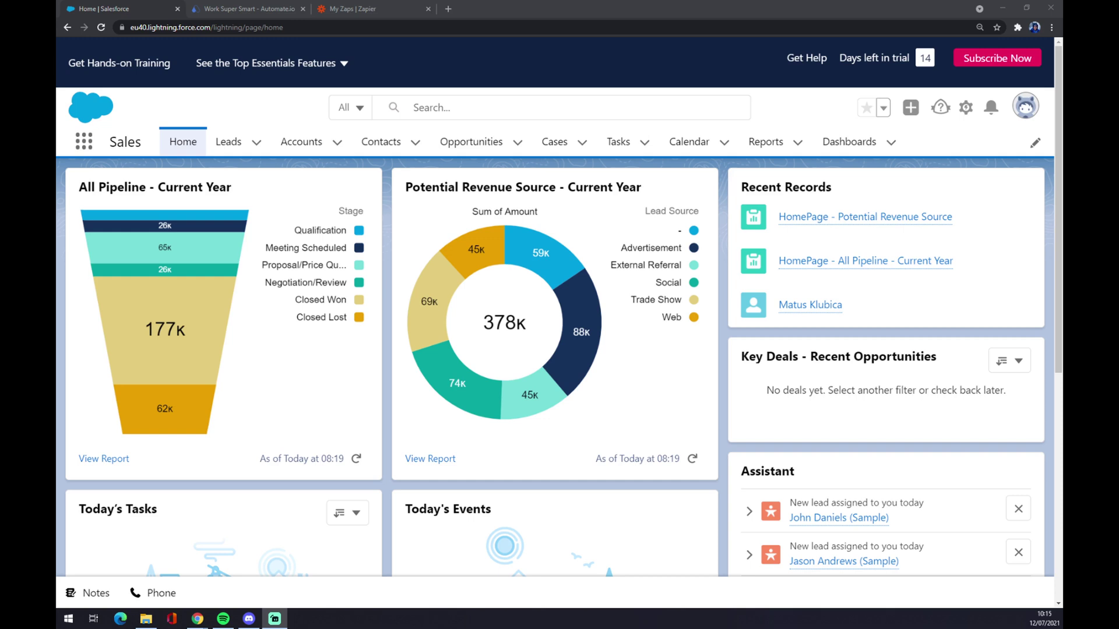
Step: On Automate.io, open the full App Integrations list through Integrations > See All Categories
{"action": "left_click", "coordinate": [262, 13]}
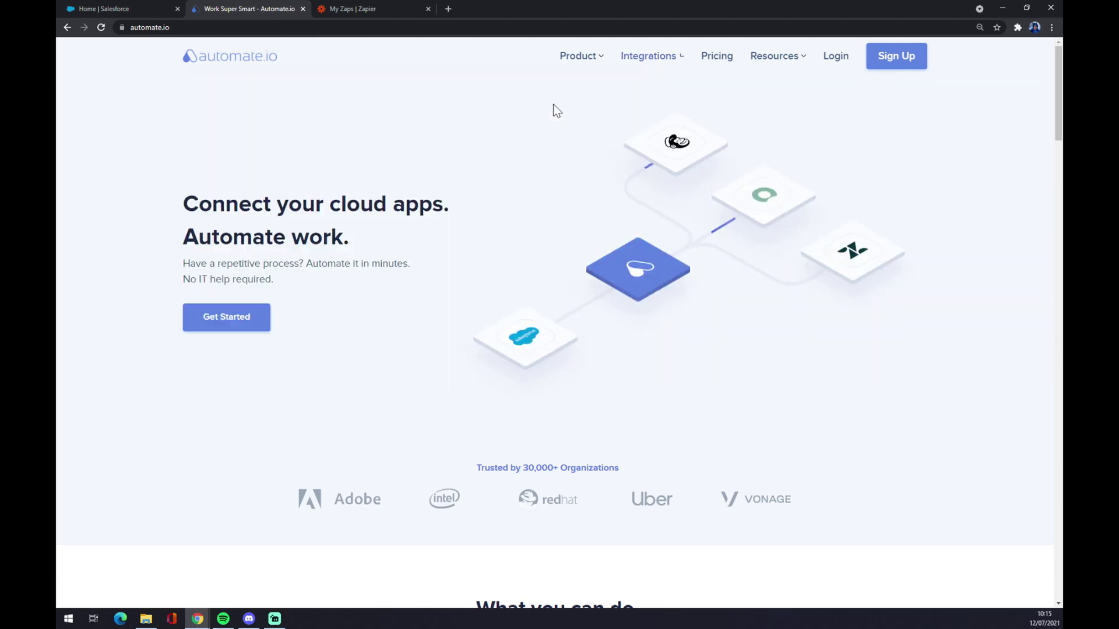
{"action": "mouse_move", "coordinate": [655, 61]}
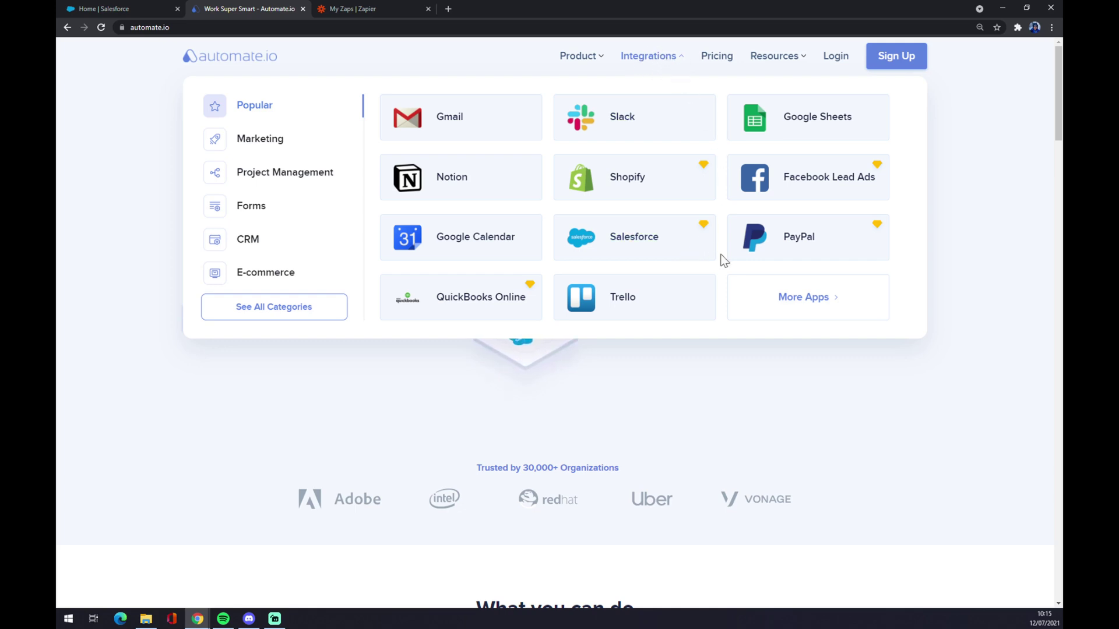
{"action": "left_click", "coordinate": [299, 315]}
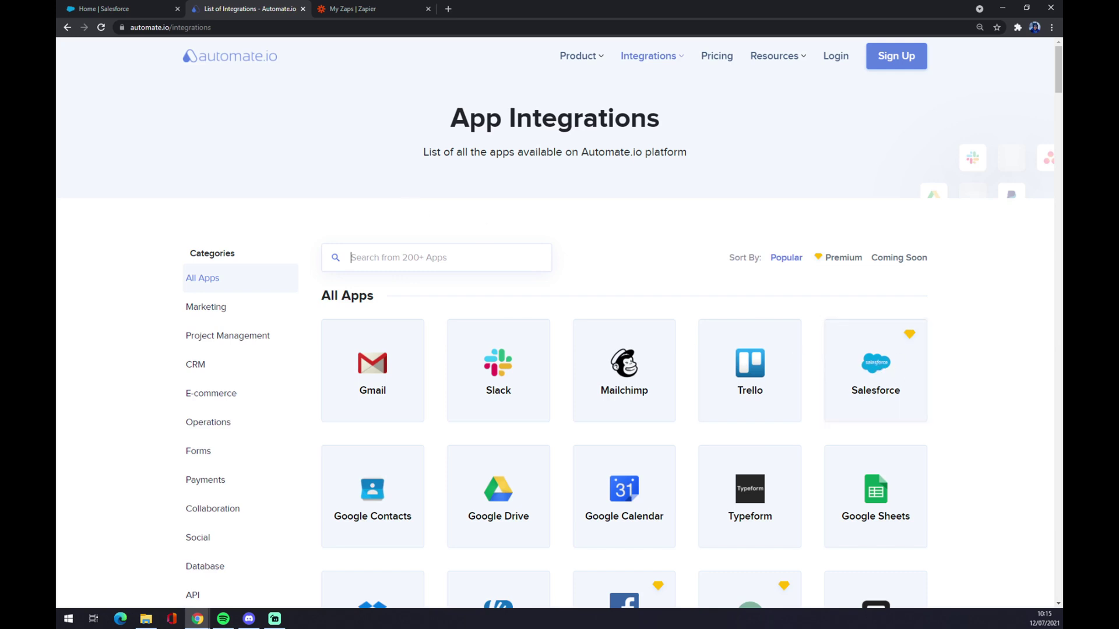
Step: Search 'sales' for Salesforce, then 'quick' for QuickBooks Online, to reach their integration page
{"action": "type", "text": "sales"}
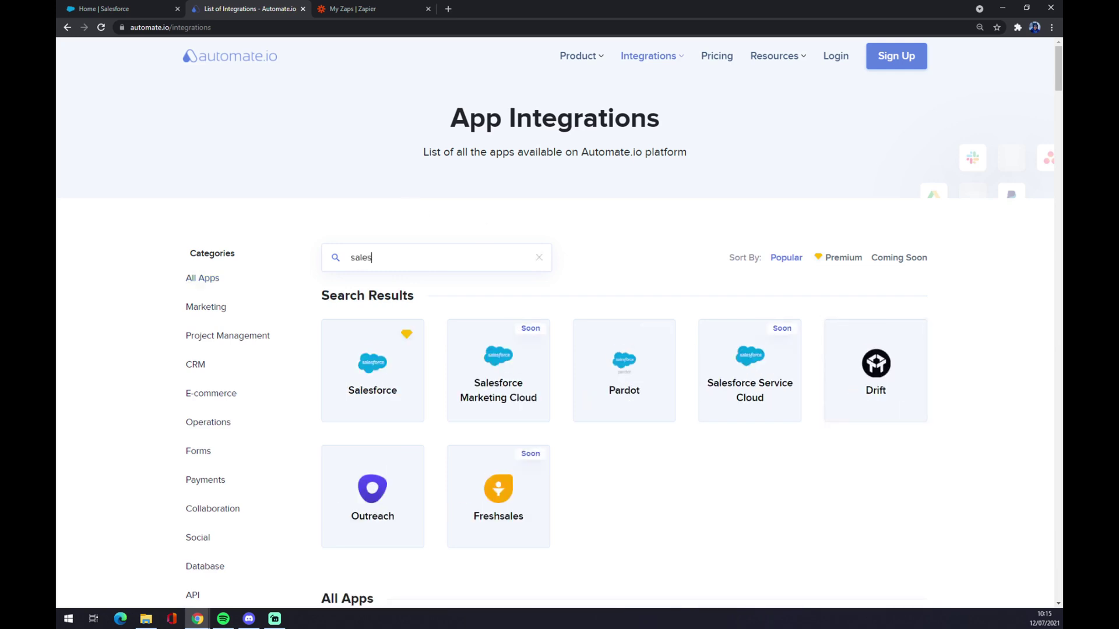
{"action": "left_click", "coordinate": [391, 389]}
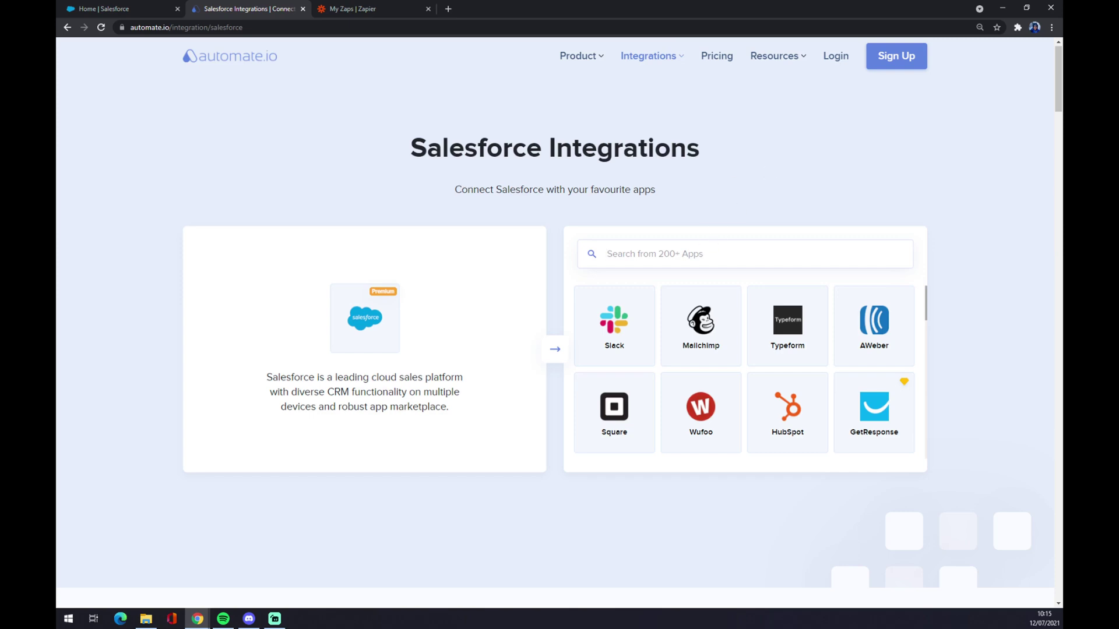
{"action": "type", "text": "quick"}
{"action": "left_click", "coordinate": [618, 324]}
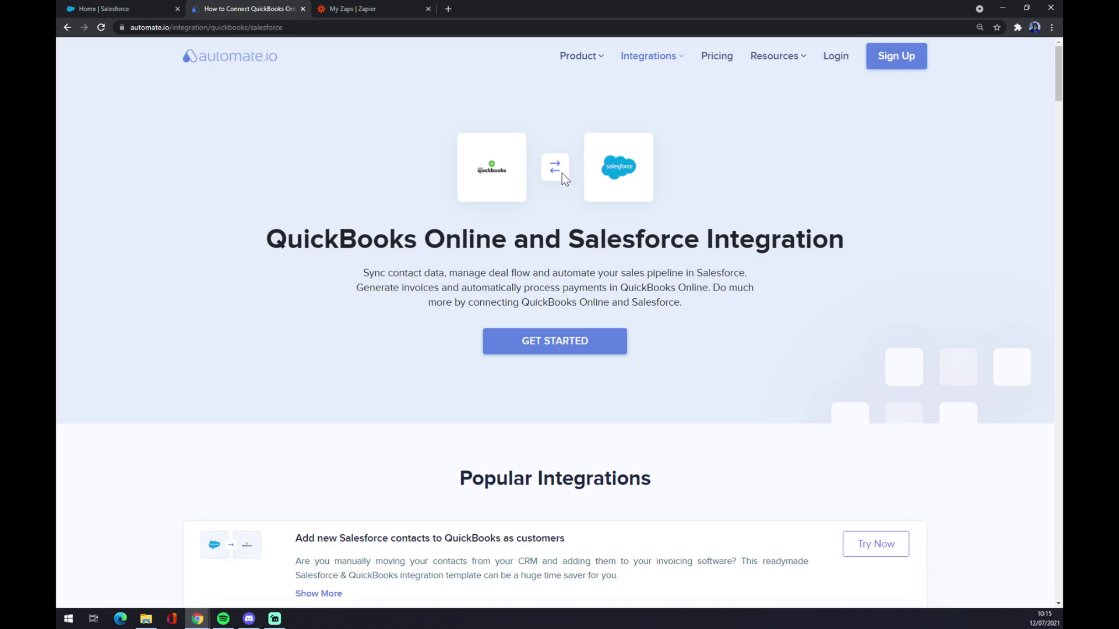
Step: Scroll to Create your own Integration and select New Contact as the Salesforce trigger
{"action": "scroll", "coordinate": [682, 385], "scroll_direction": "down", "scroll_amount": 6}
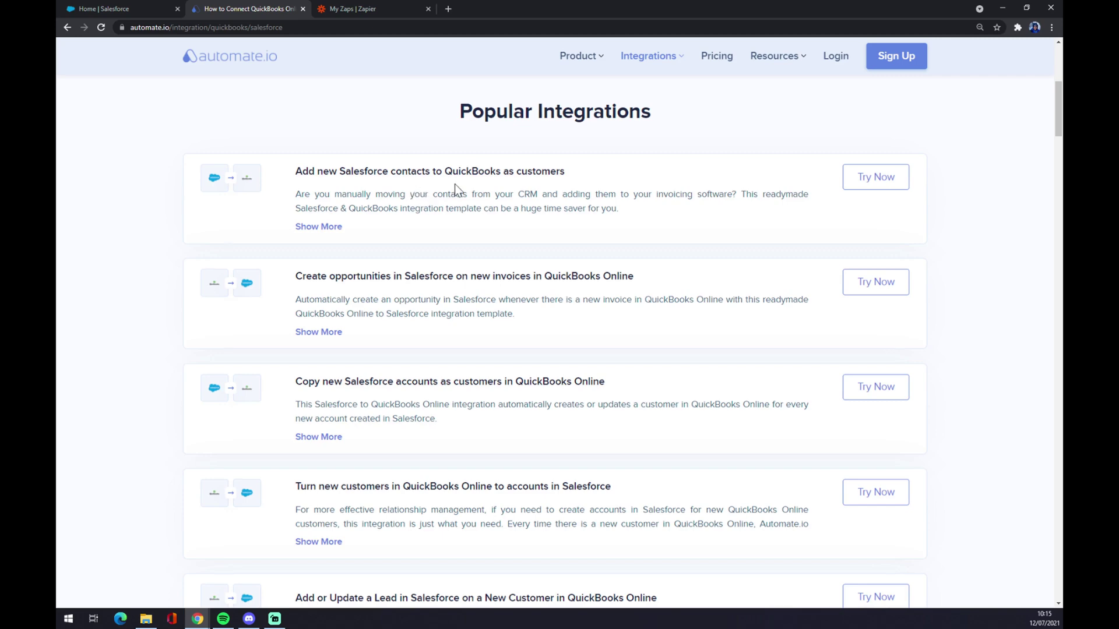
{"action": "scroll", "coordinate": [458, 180], "scroll_direction": "down", "scroll_amount": 5}
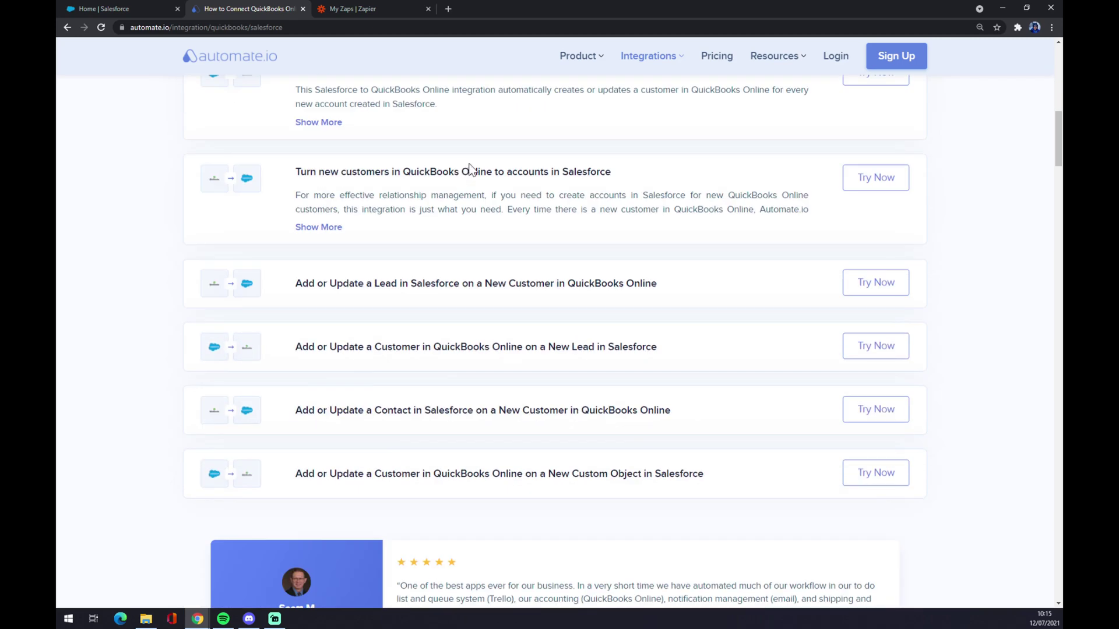
{"action": "scroll", "coordinate": [470, 168], "scroll_direction": "down", "scroll_amount": 9}
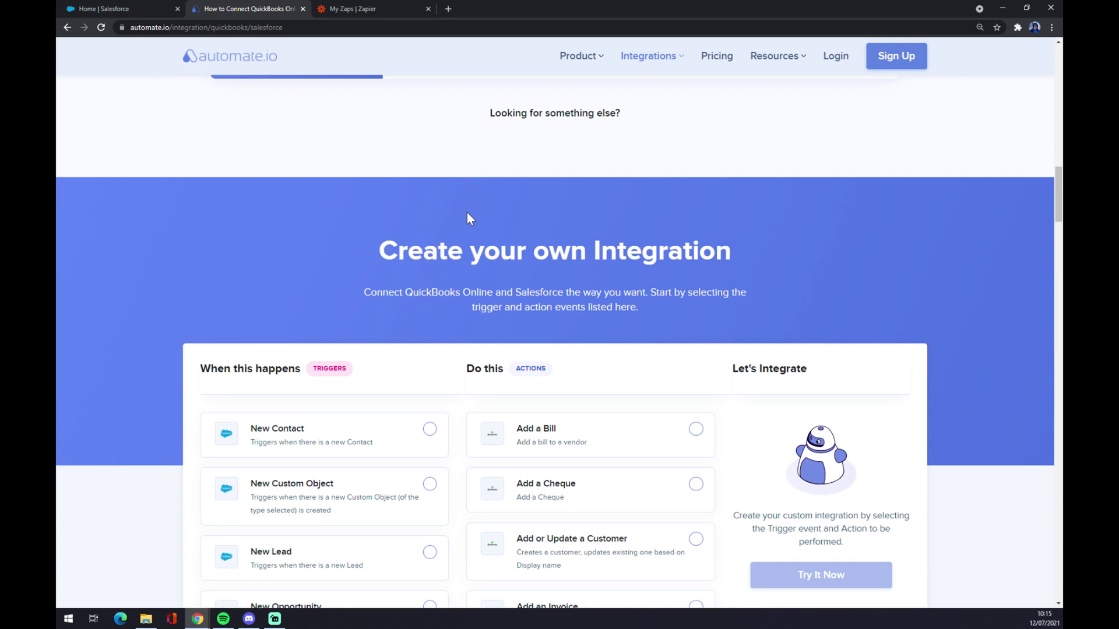
{"action": "scroll", "coordinate": [357, 280], "scroll_direction": "down", "scroll_amount": 2}
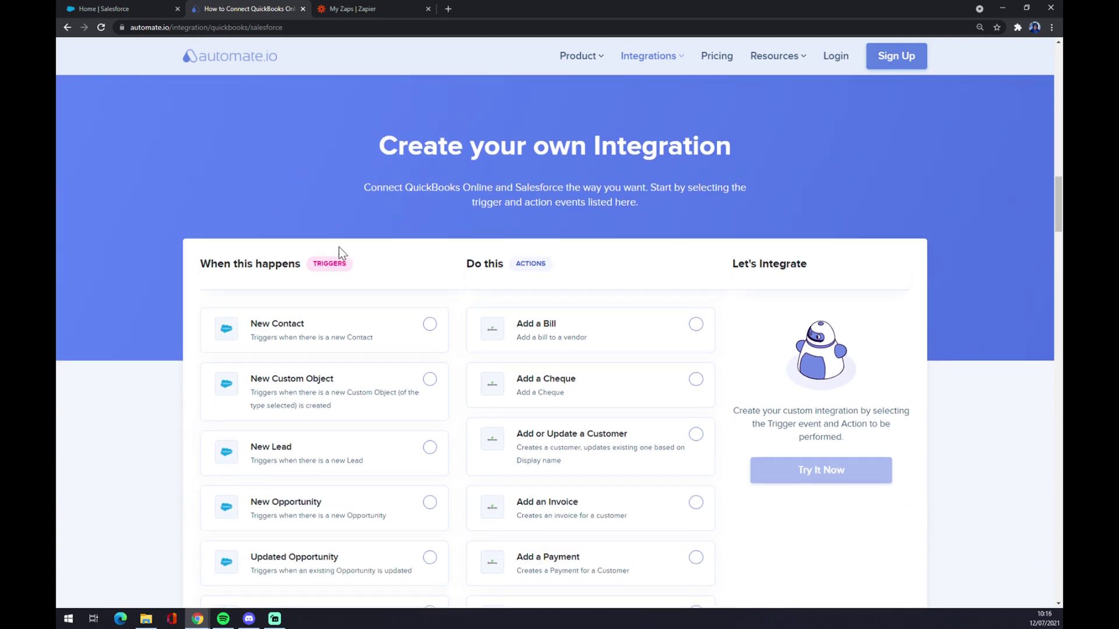
{"action": "left_click_drag", "start_coordinate": [371, 267], "coordinate": [289, 265]}
{"action": "left_click", "coordinate": [351, 264]}
{"action": "scroll", "coordinate": [361, 265], "scroll_direction": "down", "scroll_amount": 1}
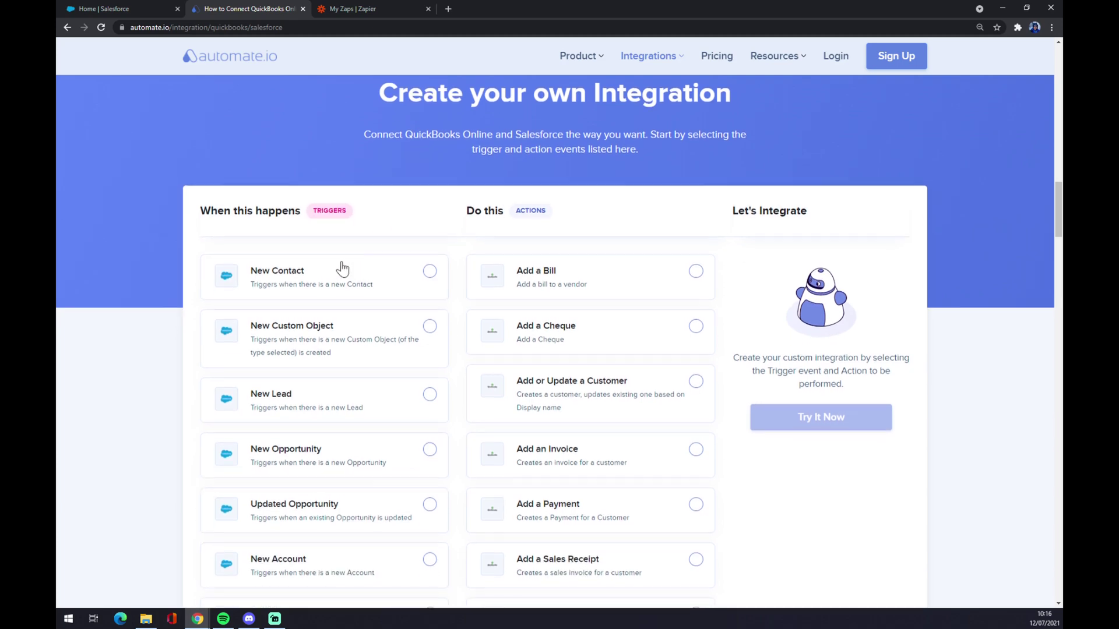
{"action": "scroll", "coordinate": [342, 268], "scroll_direction": "down", "scroll_amount": 10}
{"action": "scroll", "coordinate": [310, 400], "scroll_direction": "up", "scroll_amount": 10}
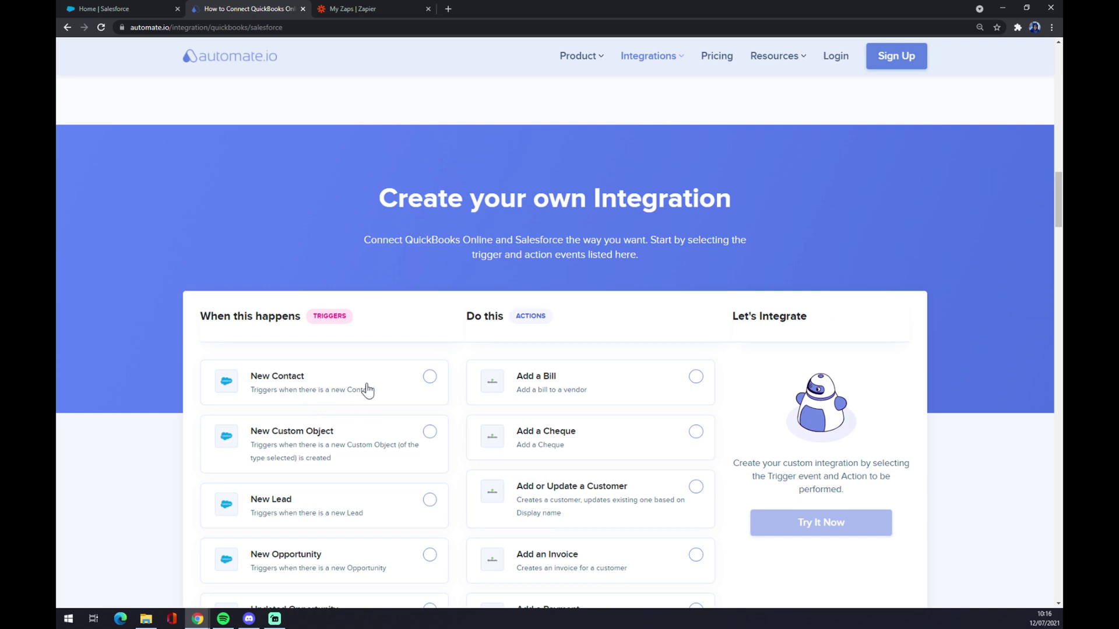
{"action": "left_click", "coordinate": [367, 392]}
{"action": "scroll", "coordinate": [603, 313], "scroll_direction": "down", "scroll_amount": 10}
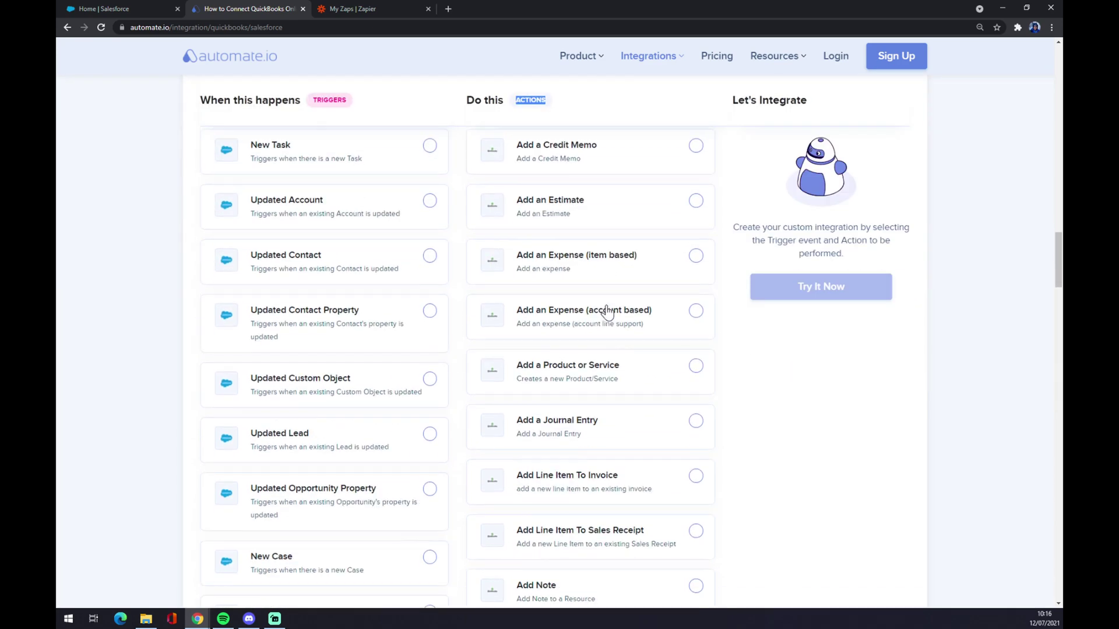
{"action": "scroll", "coordinate": [607, 313], "scroll_direction": "up", "scroll_amount": 10}
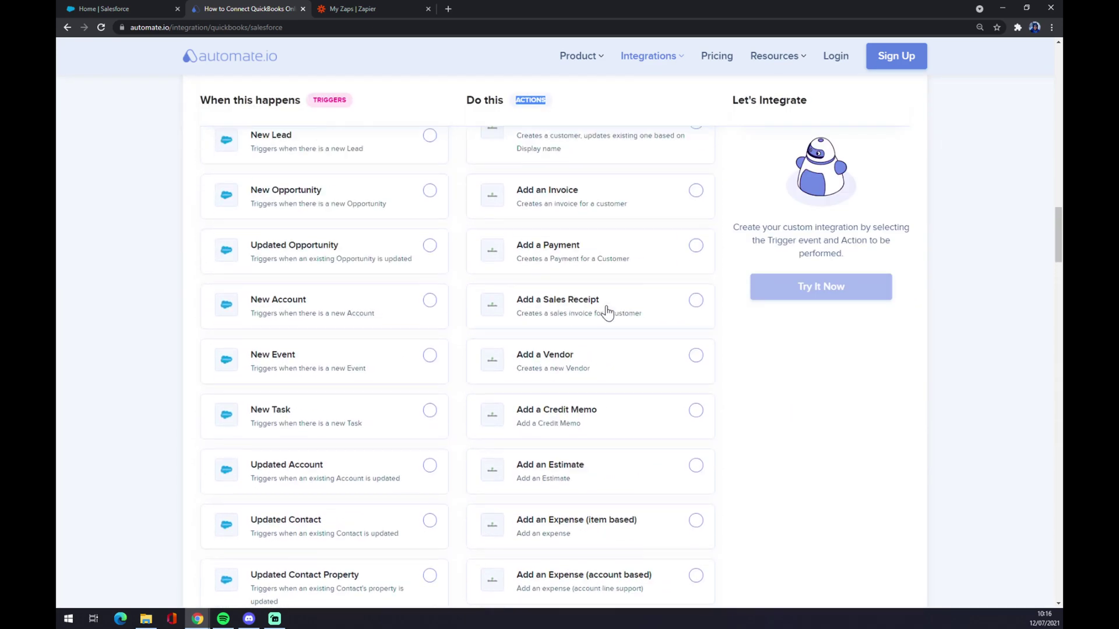
Step: Select Add a Bill as the QuickBooks action
{"action": "left_click", "coordinate": [695, 325]}
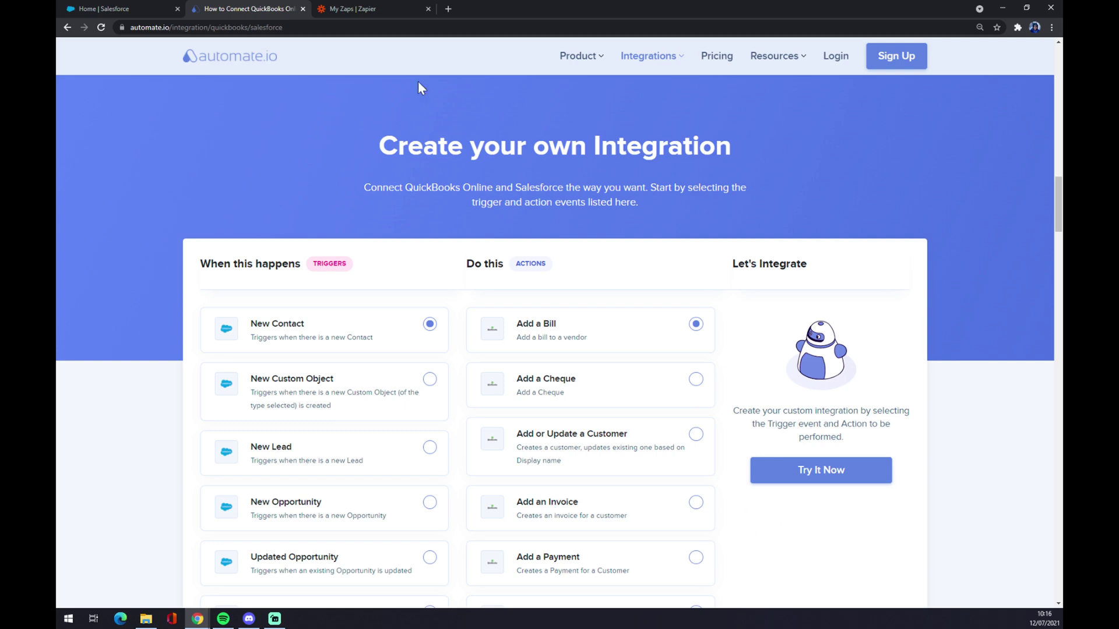
Step: Switch to the 'My Zaps | Zapier' browser tab
{"action": "left_click", "coordinate": [333, 9]}
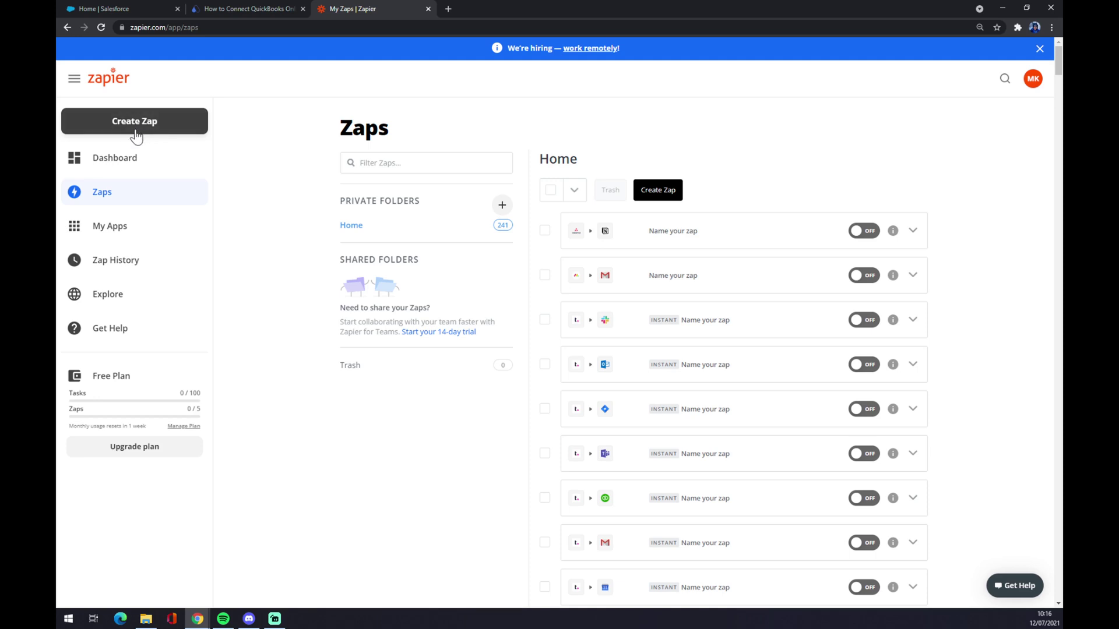
Step: Create a new Zap, leaving its name untitled
{"action": "left_click", "coordinate": [136, 134]}
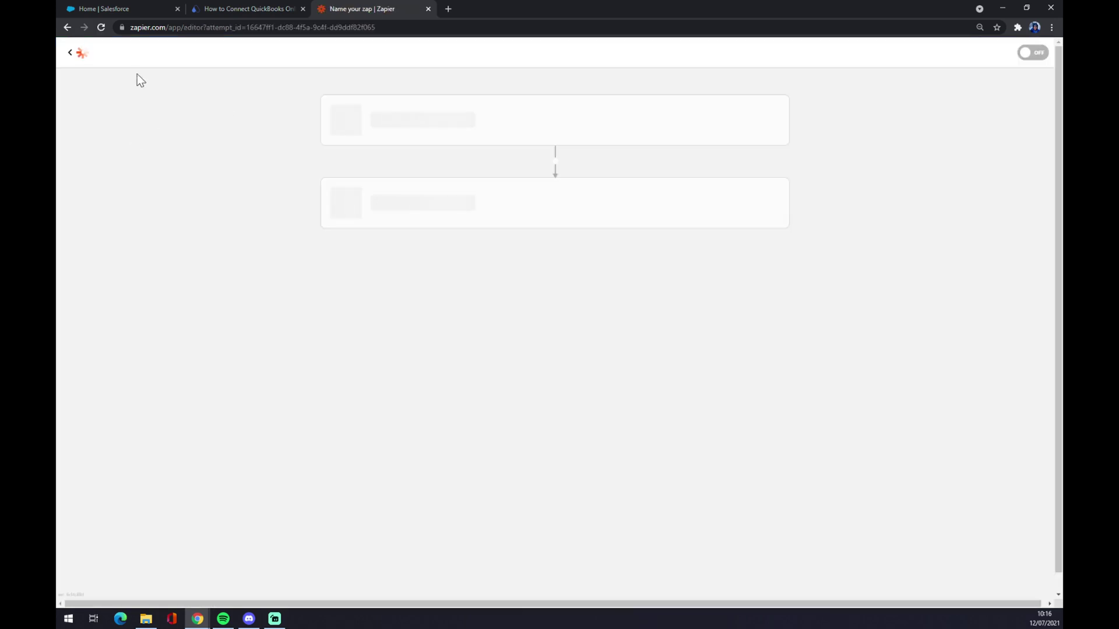
{"action": "left_click", "coordinate": [149, 74]}
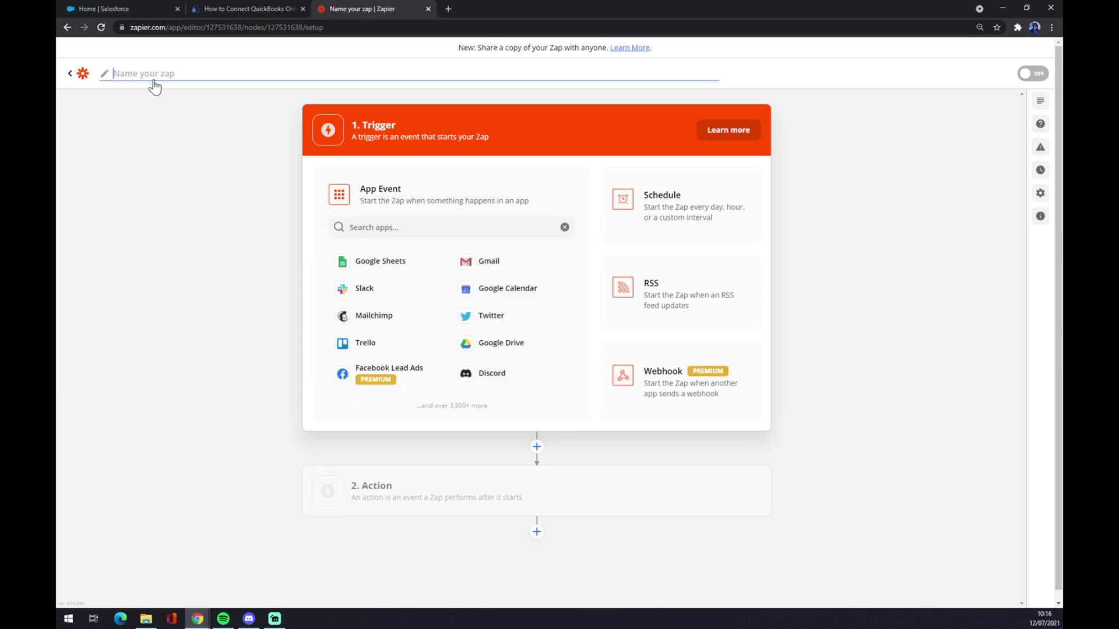
{"action": "left_click", "coordinate": [220, 192]}
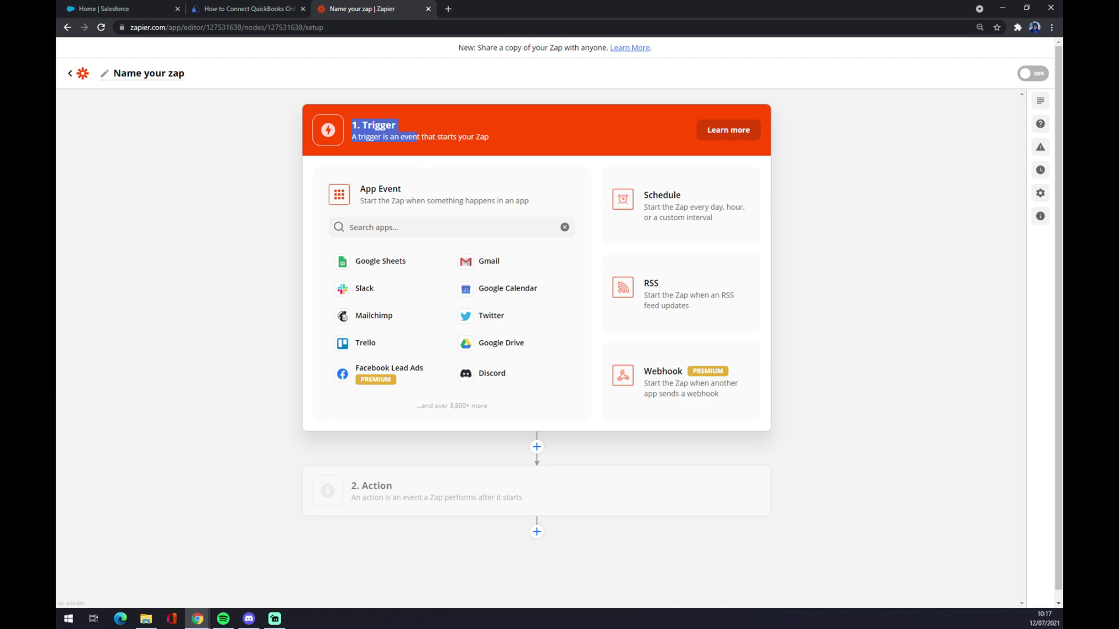
Step: Search 'sales' in the trigger app search and choose Salesforce as the trigger app
{"action": "left_click", "coordinate": [425, 236]}
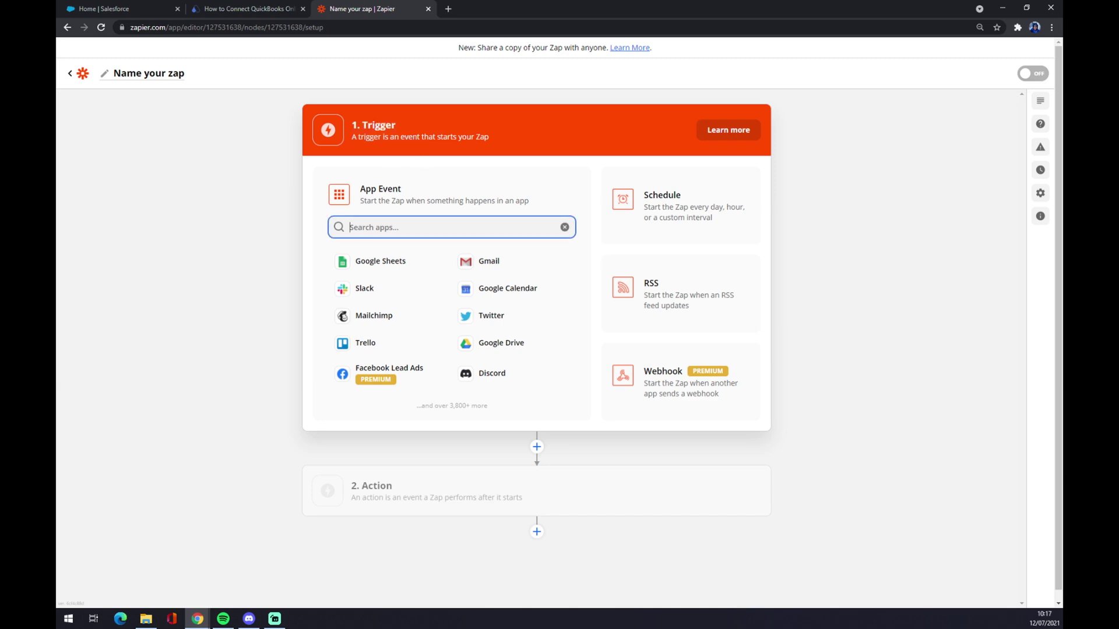
{"action": "type", "text": "salest"}
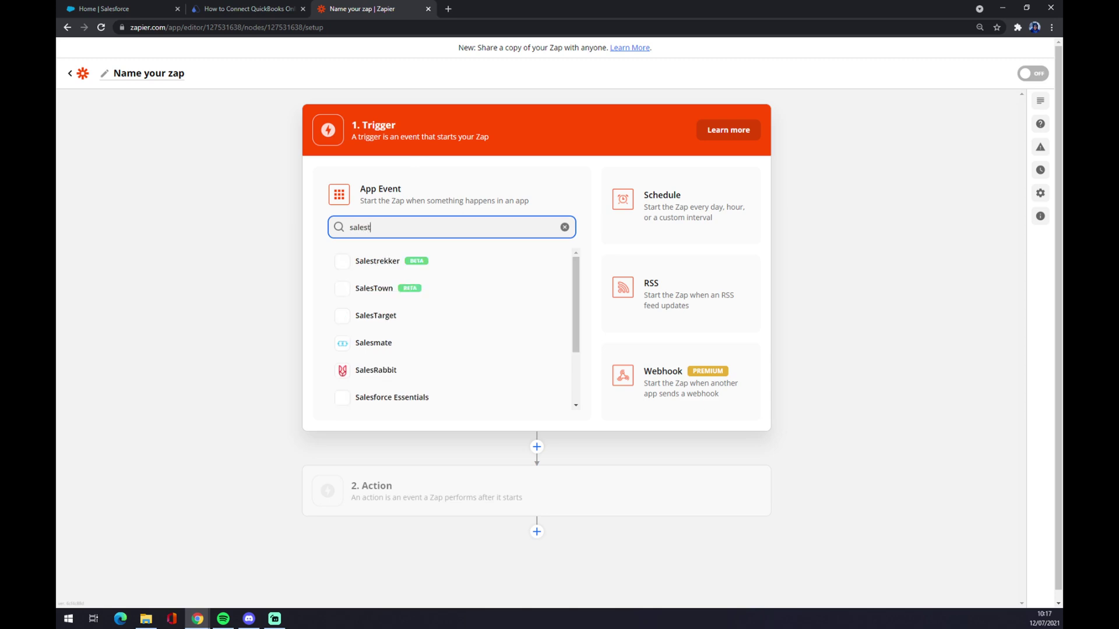
{"action": "key", "text": "BackSpace"}
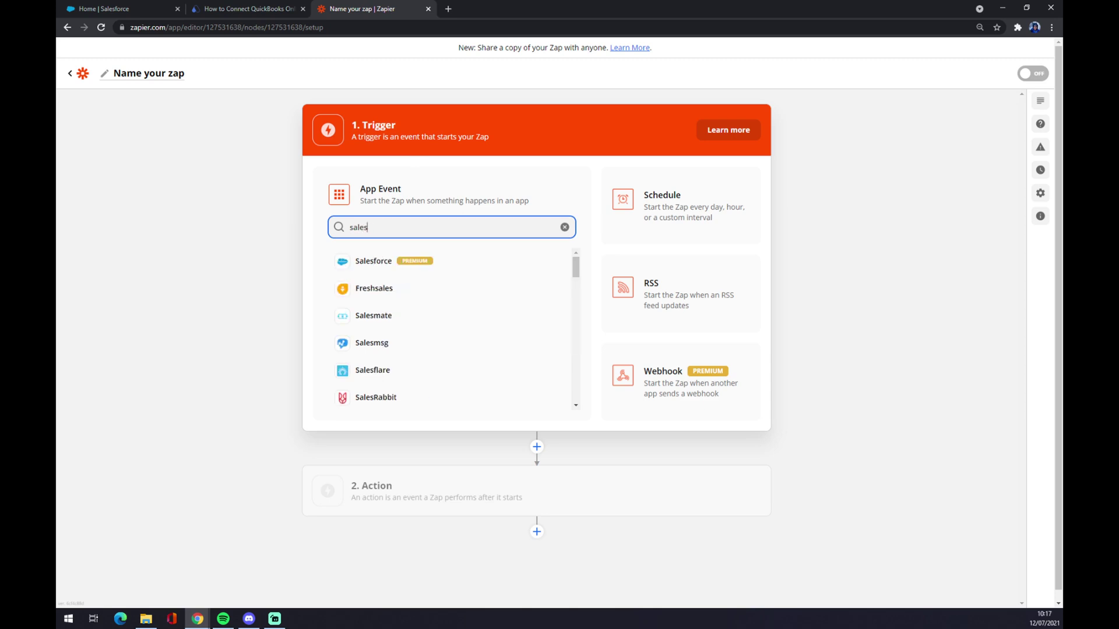
{"action": "left_click", "coordinate": [469, 263]}
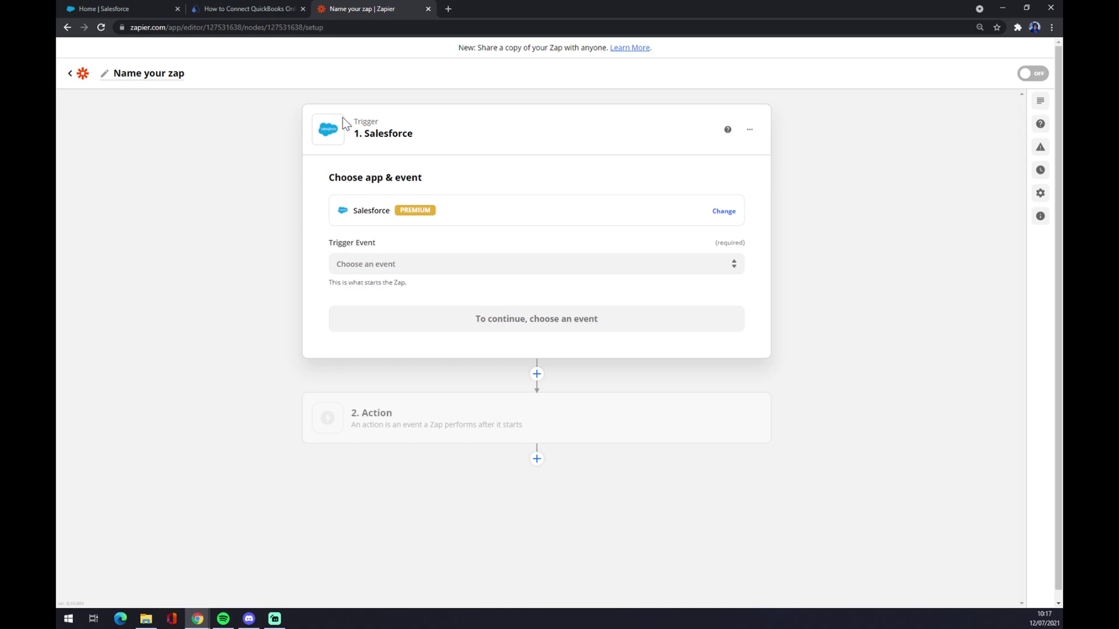
Step: Set the trigger event to New Record and link the existing Salesforce account
{"action": "left_click", "coordinate": [419, 264]}
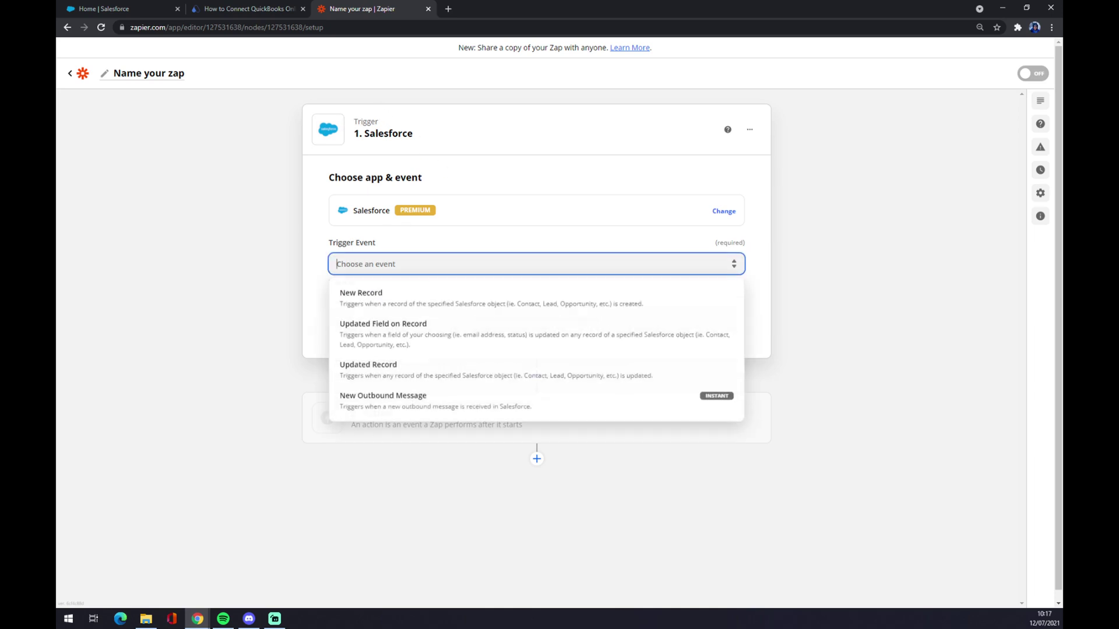
{"action": "left_click", "coordinate": [418, 299]}
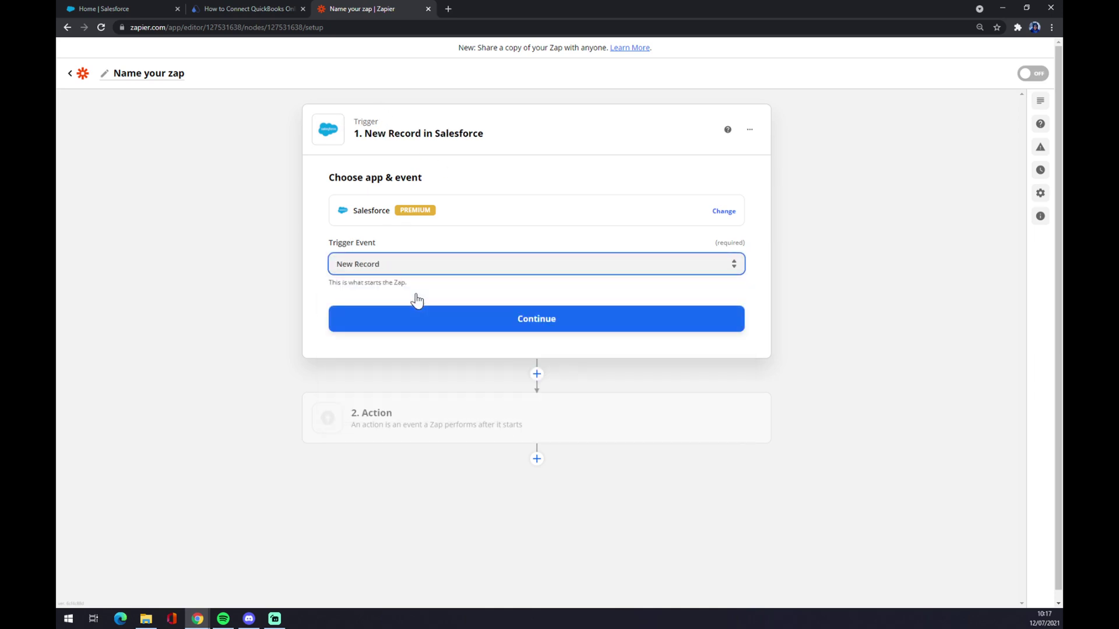
{"action": "left_click", "coordinate": [594, 328]}
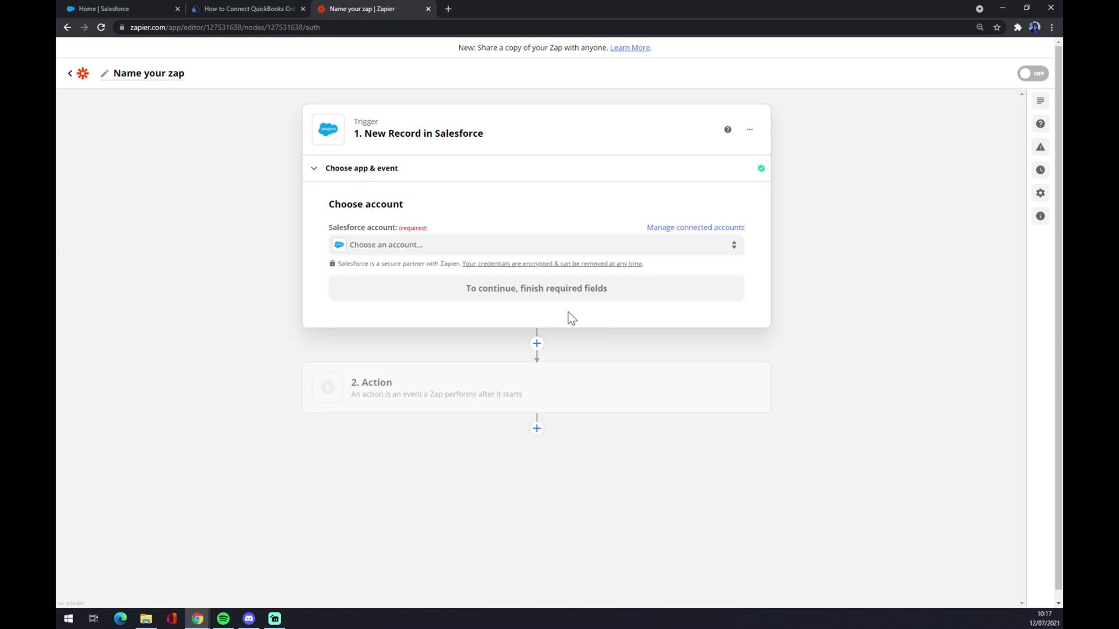
{"action": "left_click", "coordinate": [417, 249]}
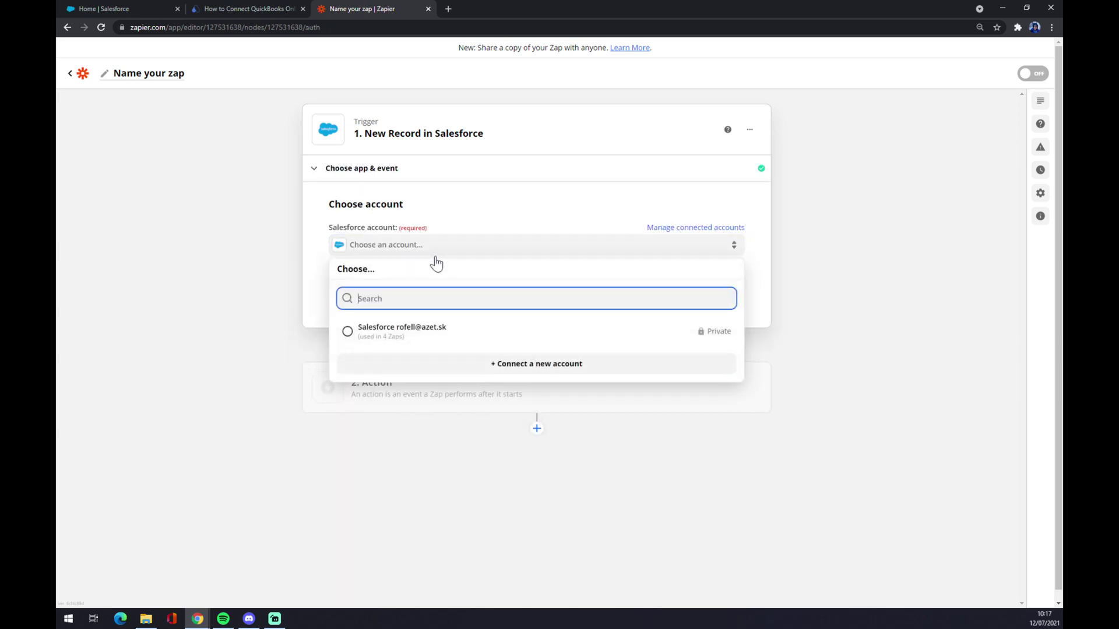
{"action": "left_click", "coordinate": [411, 331]}
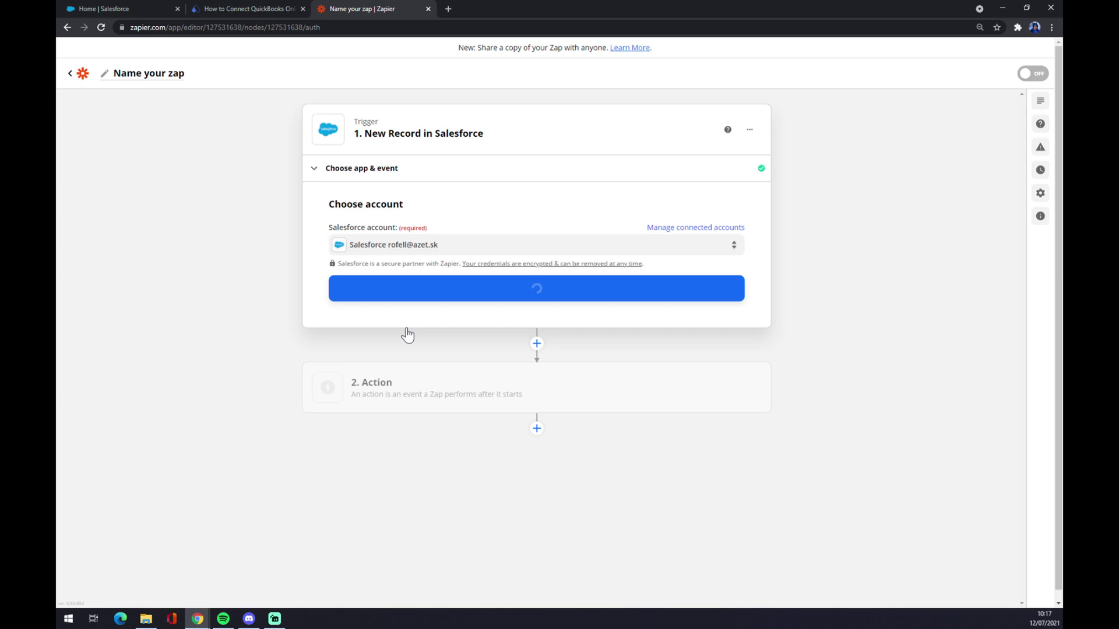
{"action": "left_click", "coordinate": [541, 295]}
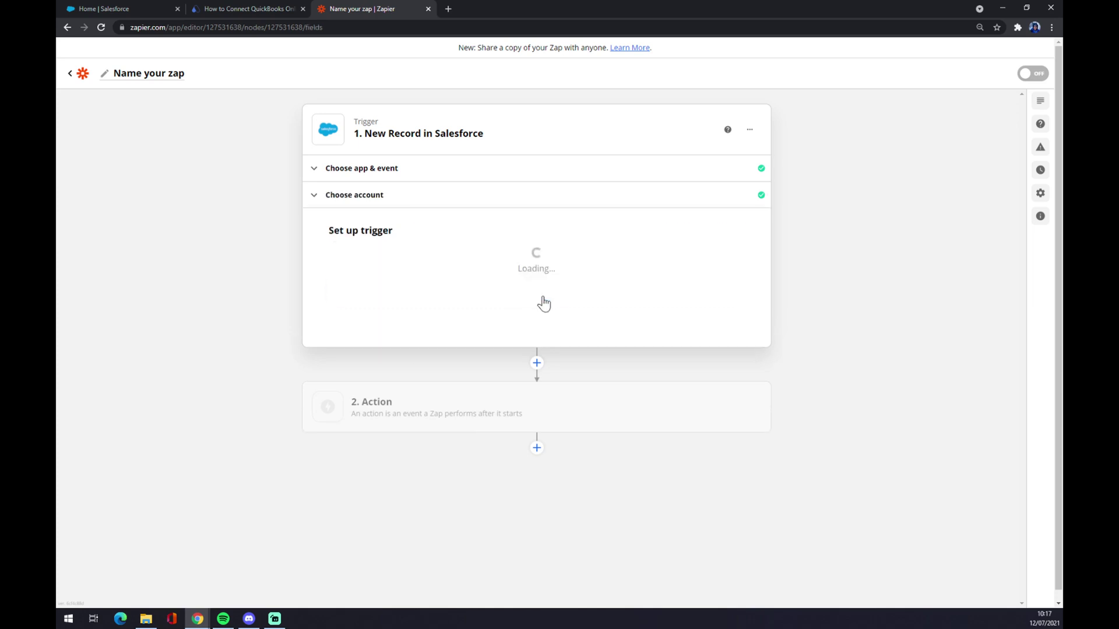
Step: Choose Account as the watched Salesforce object and finish the trigger setup
{"action": "left_click", "coordinate": [397, 272]}
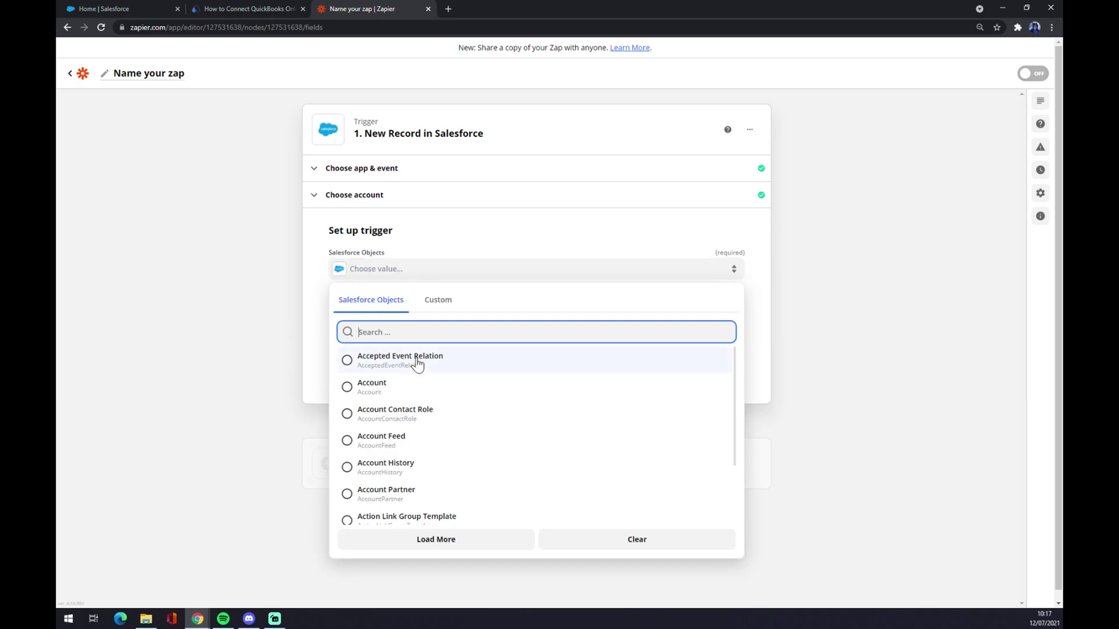
{"action": "scroll", "coordinate": [402, 408], "scroll_direction": "down", "scroll_amount": 10}
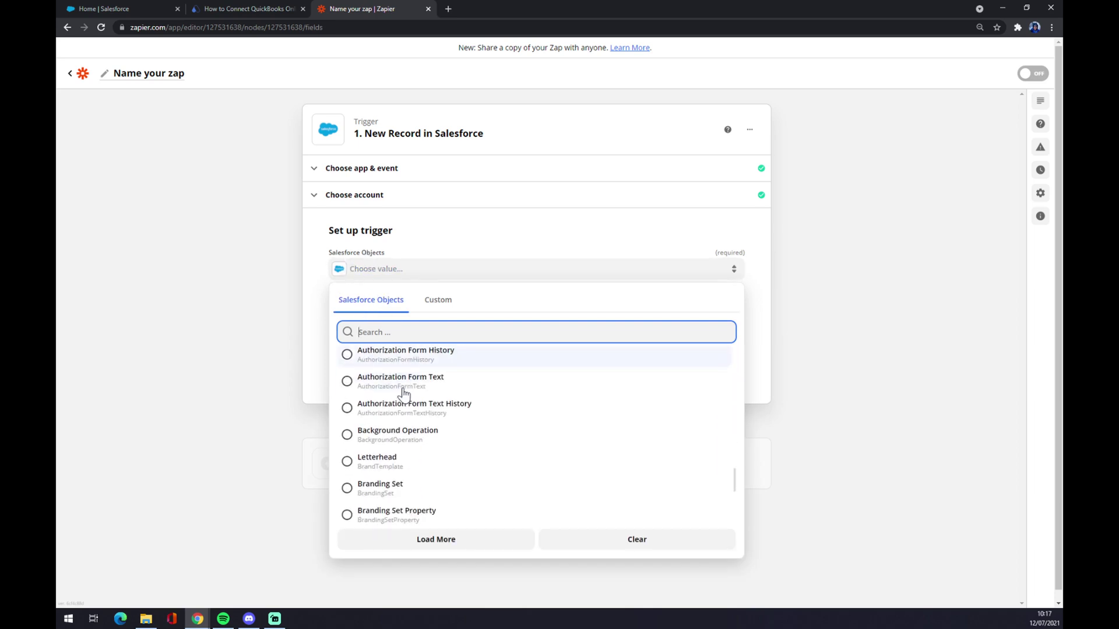
{"action": "scroll", "coordinate": [402, 403], "scroll_direction": "up", "scroll_amount": 10}
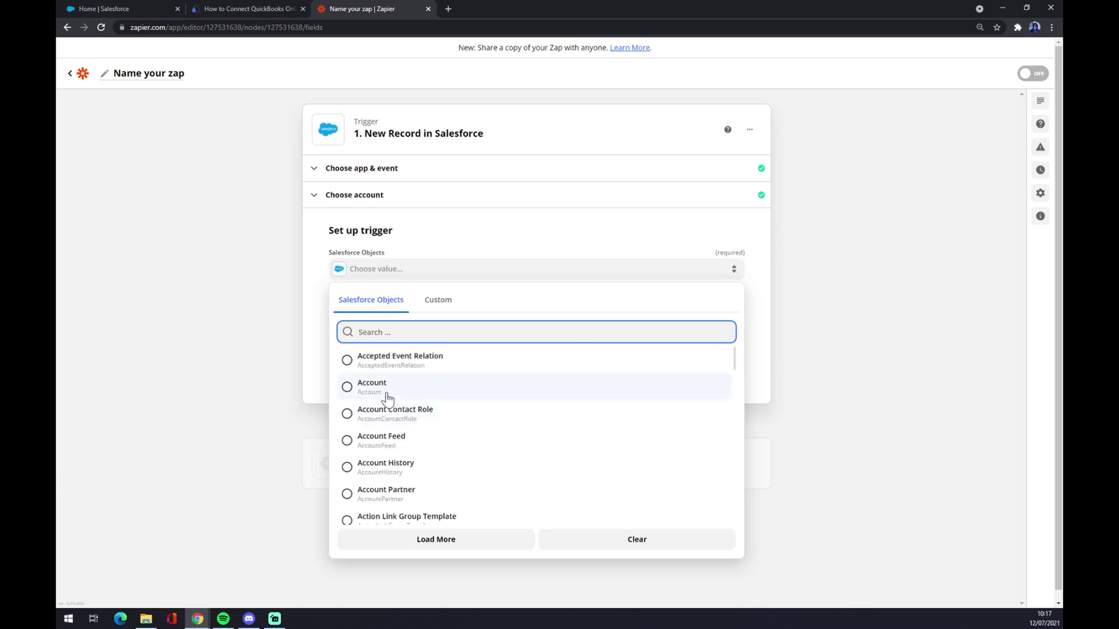
{"action": "left_click", "coordinate": [389, 400]}
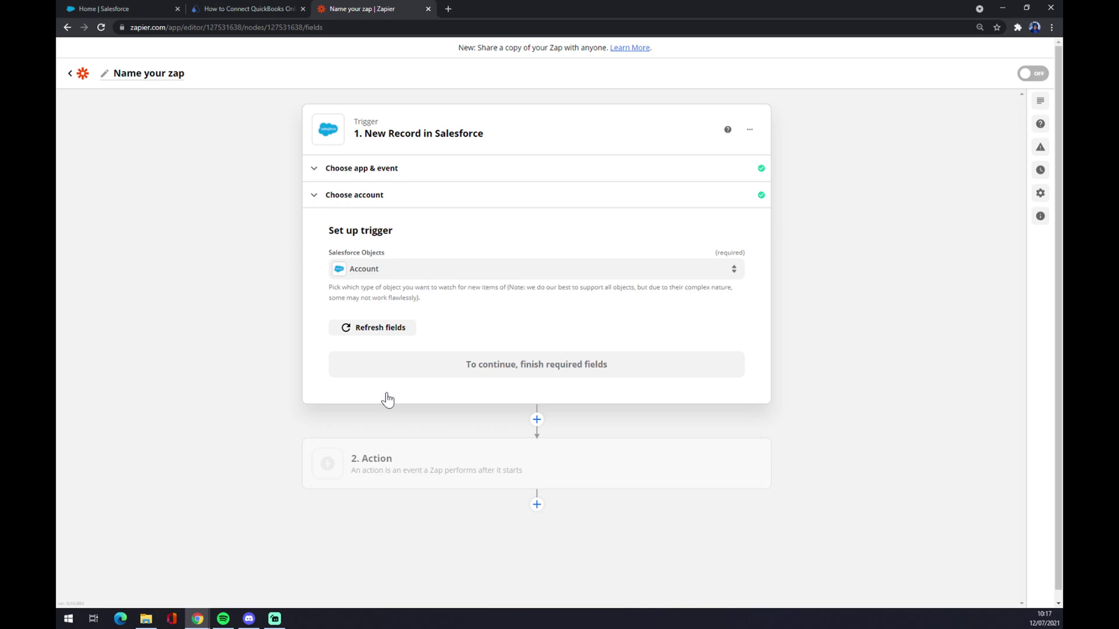
{"action": "left_click", "coordinate": [425, 331]}
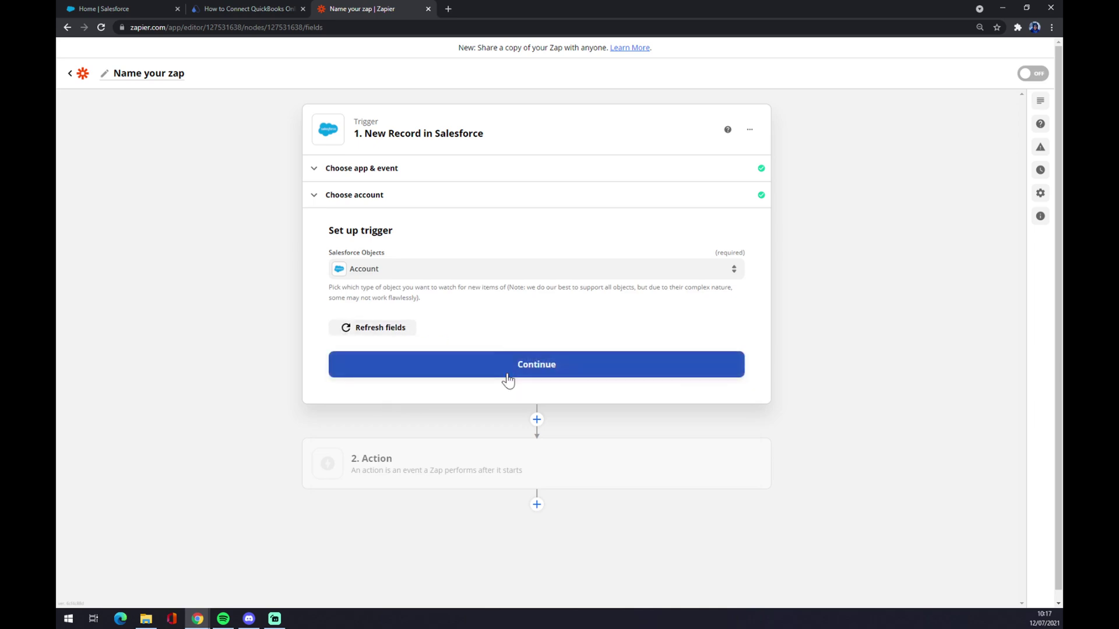
{"action": "left_click", "coordinate": [507, 374]}
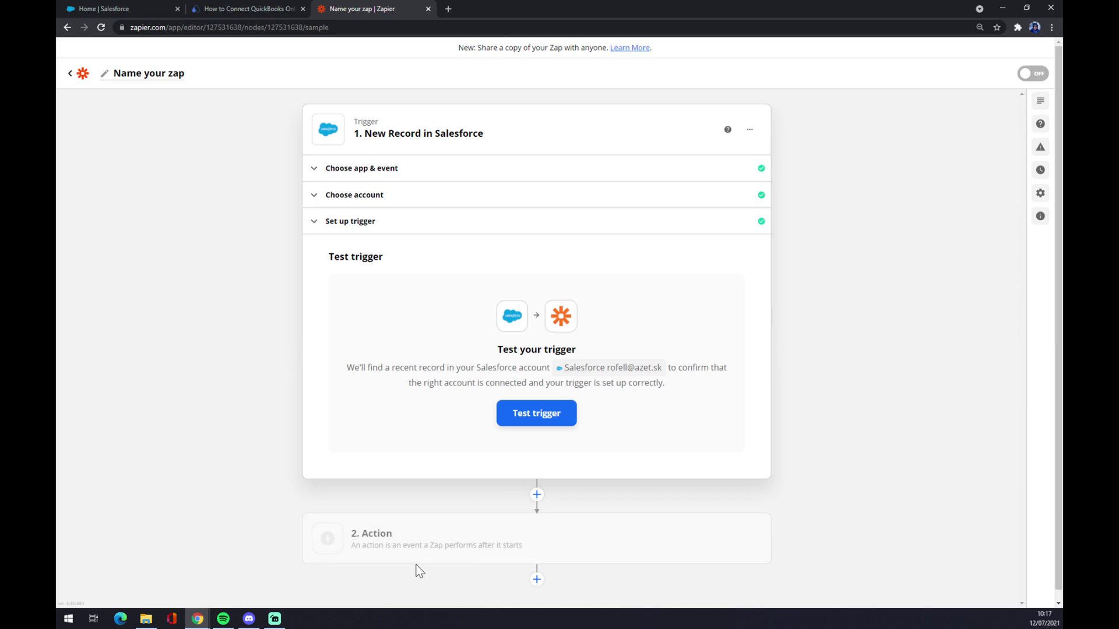
Step: Set the action to QuickBooks Online with the Create Product/Service event, then continue
{"action": "left_click", "coordinate": [419, 542]}
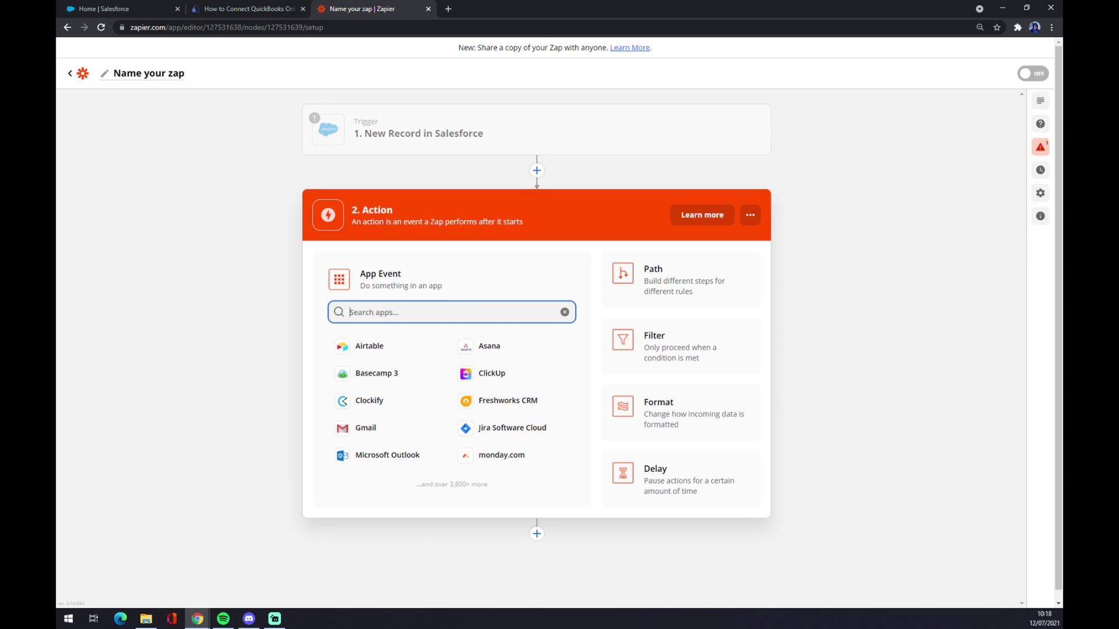
{"action": "type", "text": "quick"}
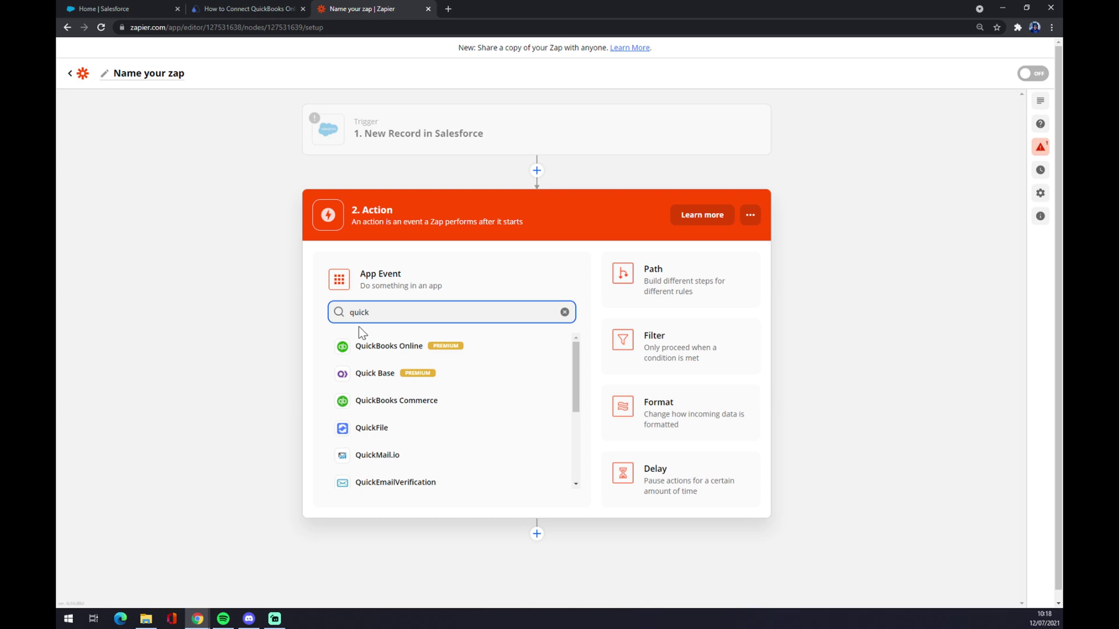
{"action": "left_click", "coordinate": [407, 350]}
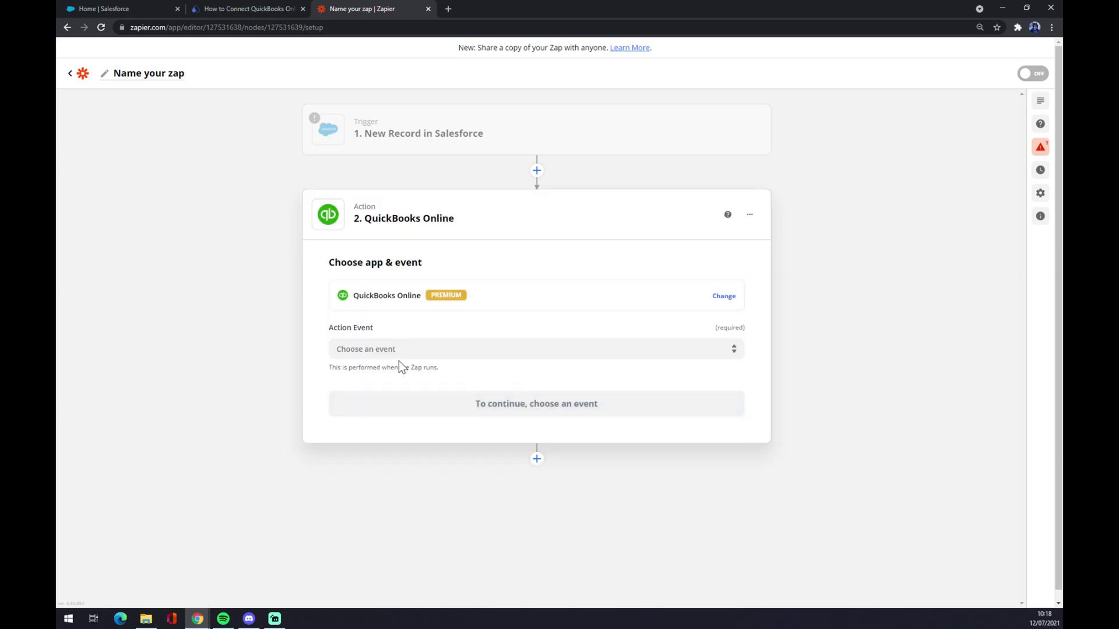
{"action": "left_click", "coordinate": [398, 358]}
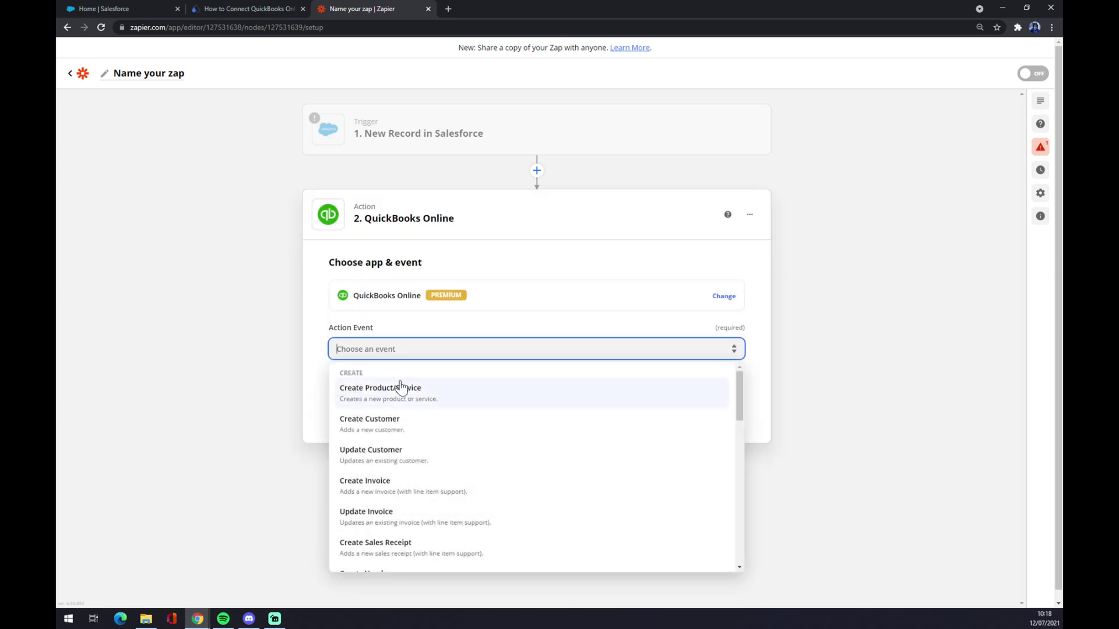
{"action": "scroll", "coordinate": [408, 408], "scroll_direction": "down", "scroll_amount": 2}
{"action": "scroll", "coordinate": [424, 436], "scroll_direction": "up", "scroll_amount": 2}
{"action": "scroll", "coordinate": [379, 395], "scroll_direction": "down", "scroll_amount": 5}
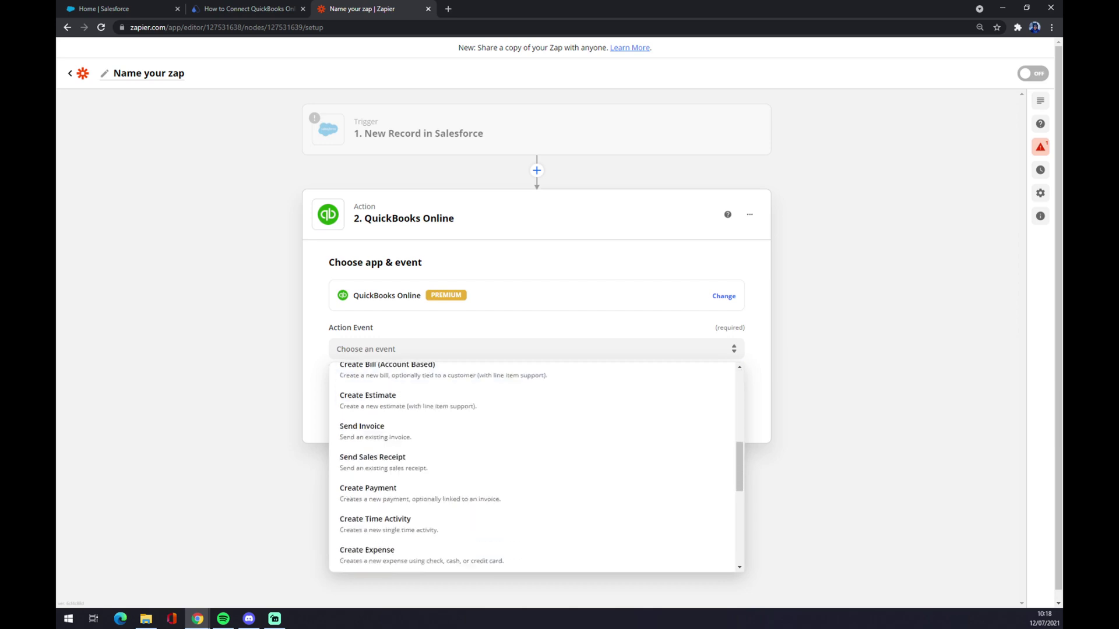
{"action": "scroll", "coordinate": [357, 449], "scroll_direction": "up", "scroll_amount": 5}
{"action": "left_click", "coordinate": [369, 398]}
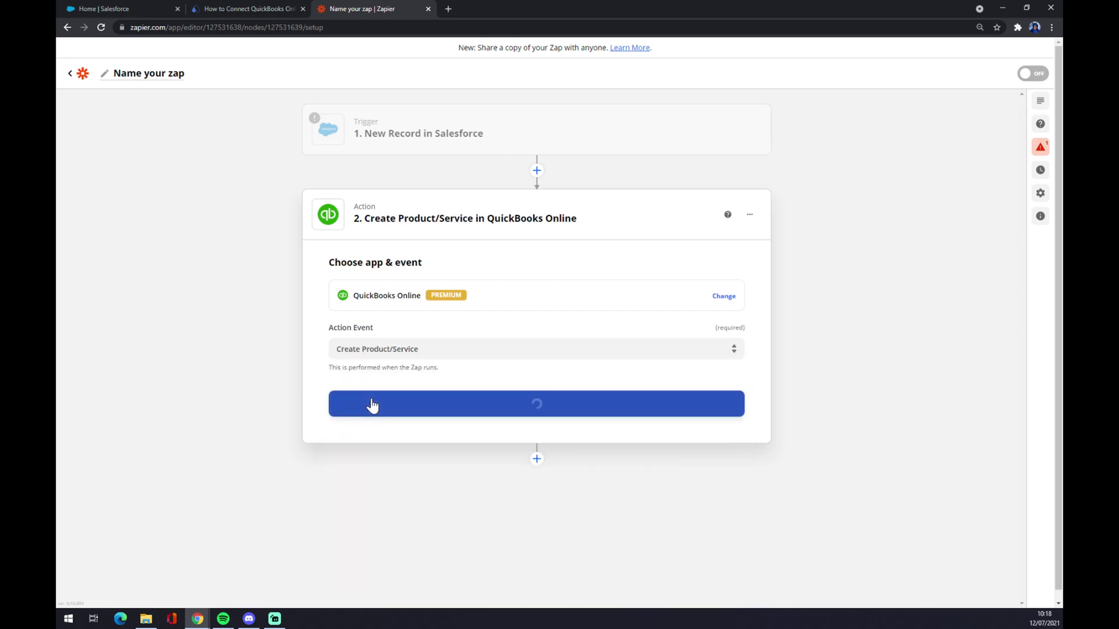
{"action": "left_click", "coordinate": [523, 406]}
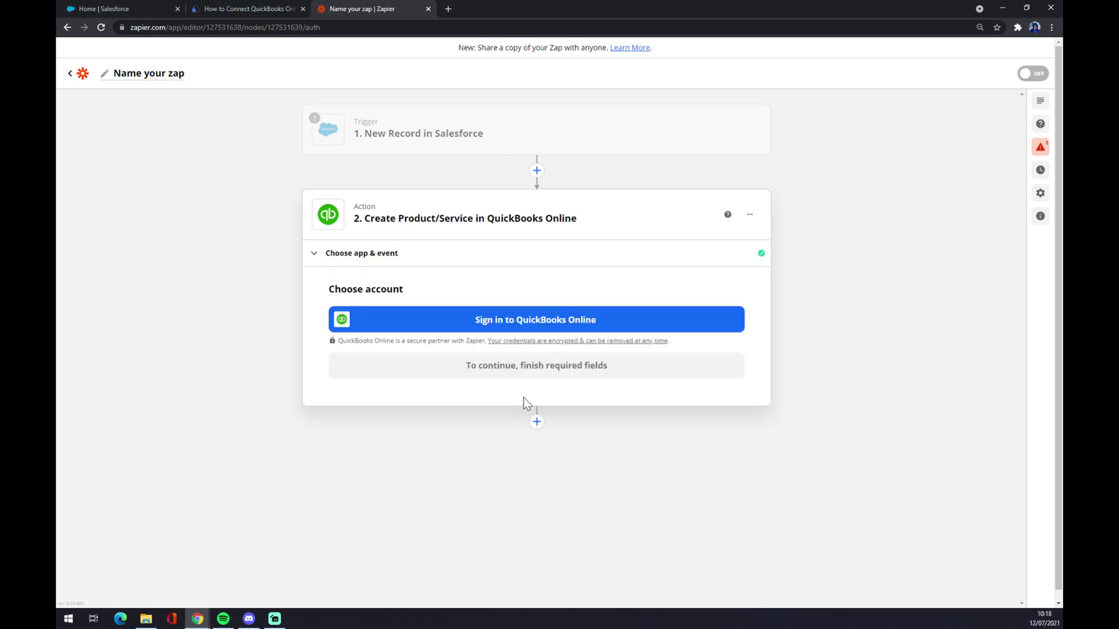